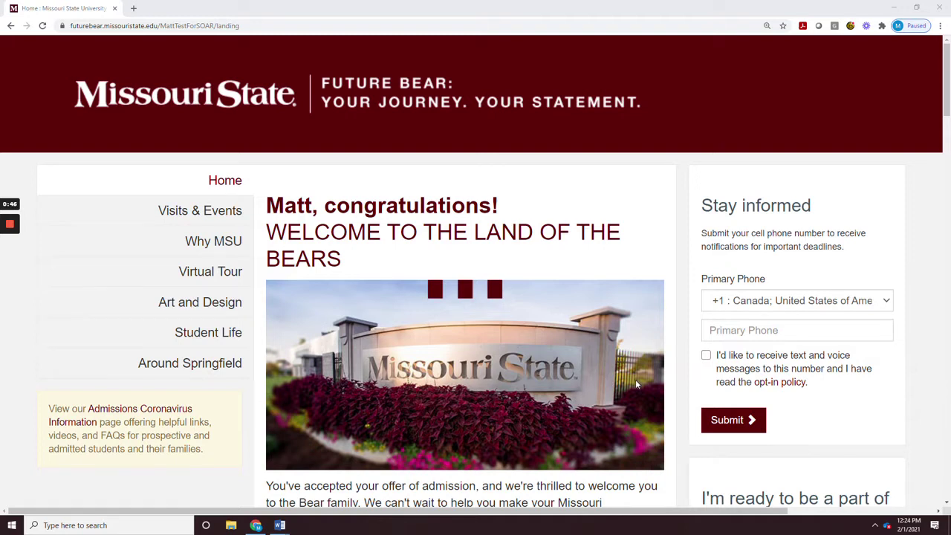
- Examine the admitted-student checklist and the SOAR registration instructions on the home page
scroll(638, 377, "down", 6)
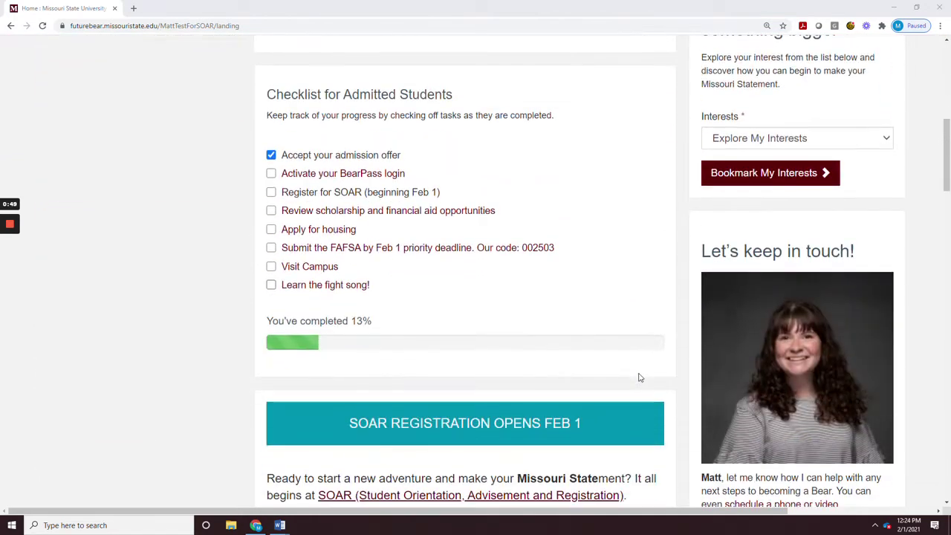
scroll(637, 377, "down", 4)
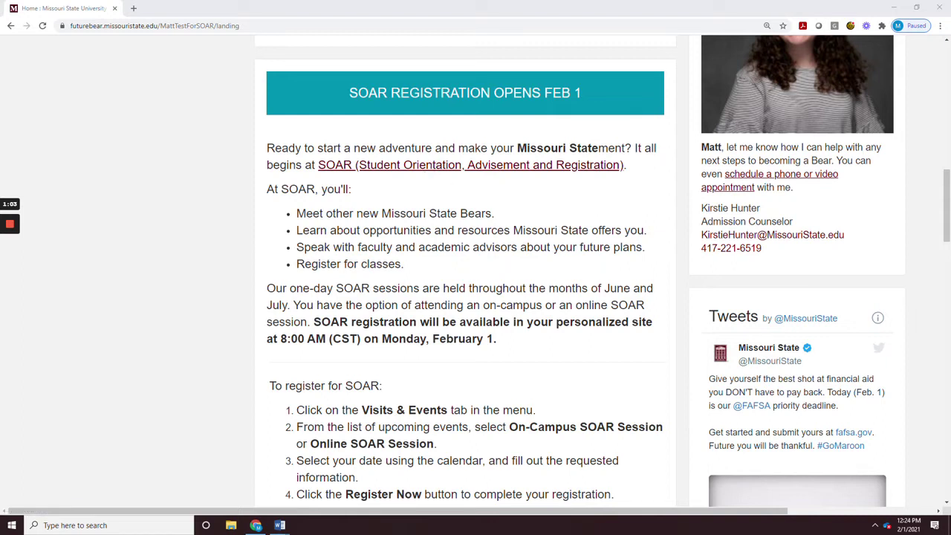
scroll(508, 358, "down", 1)
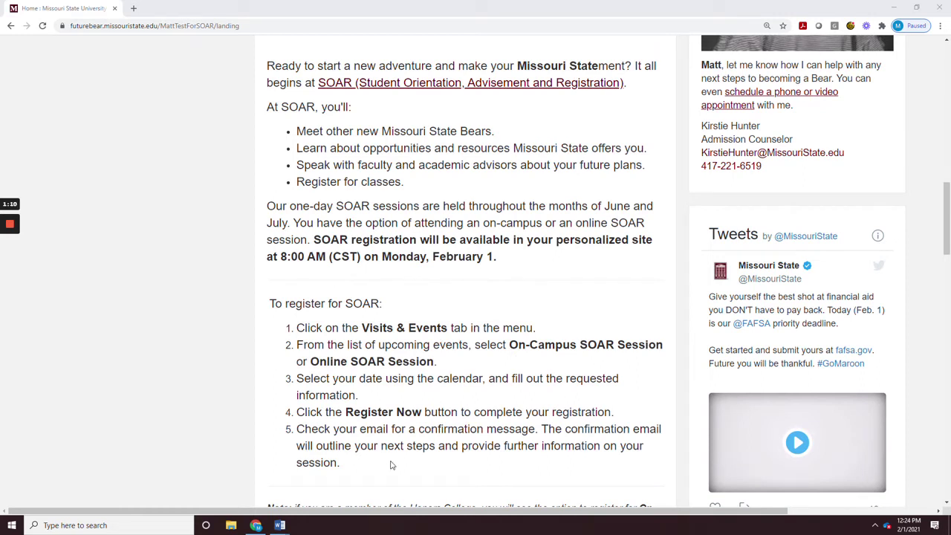
scroll(396, 460, "up", 2)
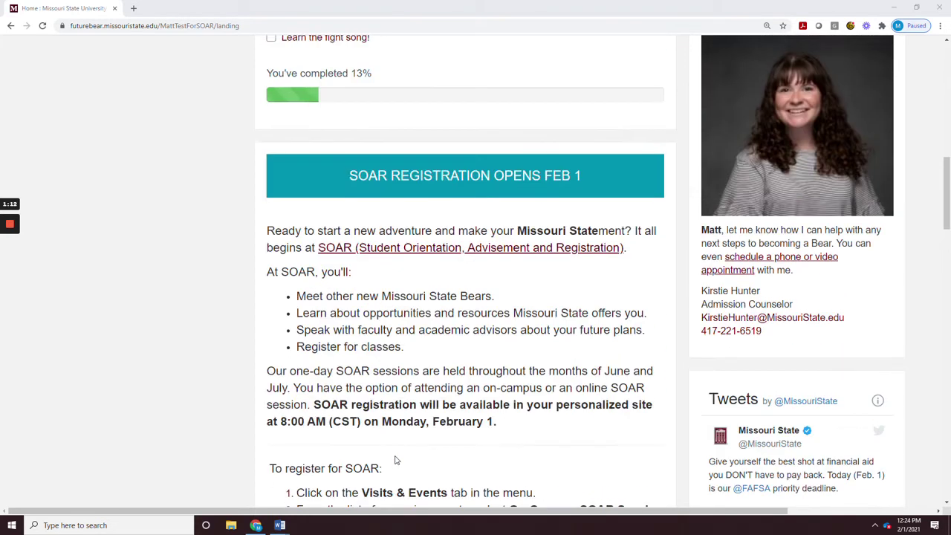
scroll(396, 460, "up", 1)
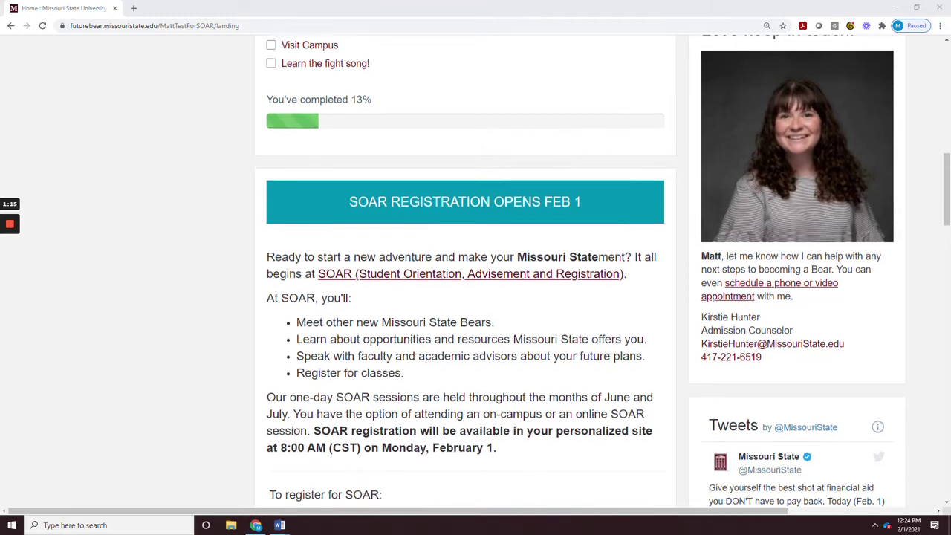
scroll(368, 347, "up", 8)
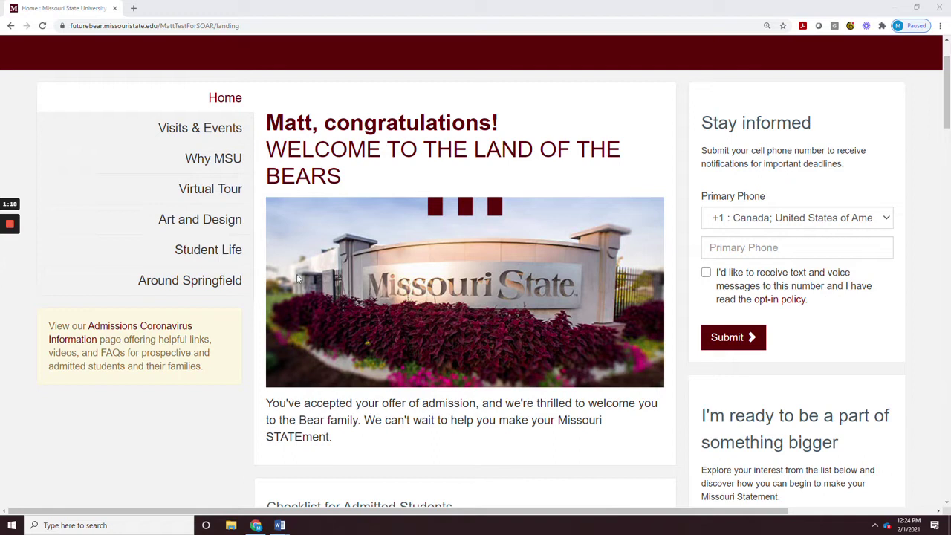
- Open the On-Campus SOAR Session event from the Visits & Events listing for April 2021 and beyond
left_click(202, 137)
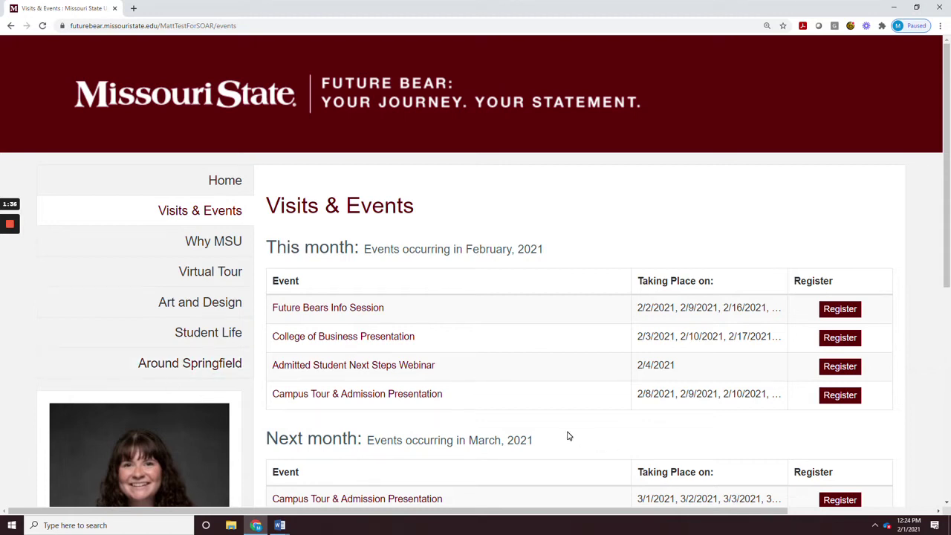
scroll(568, 436, "down", 2)
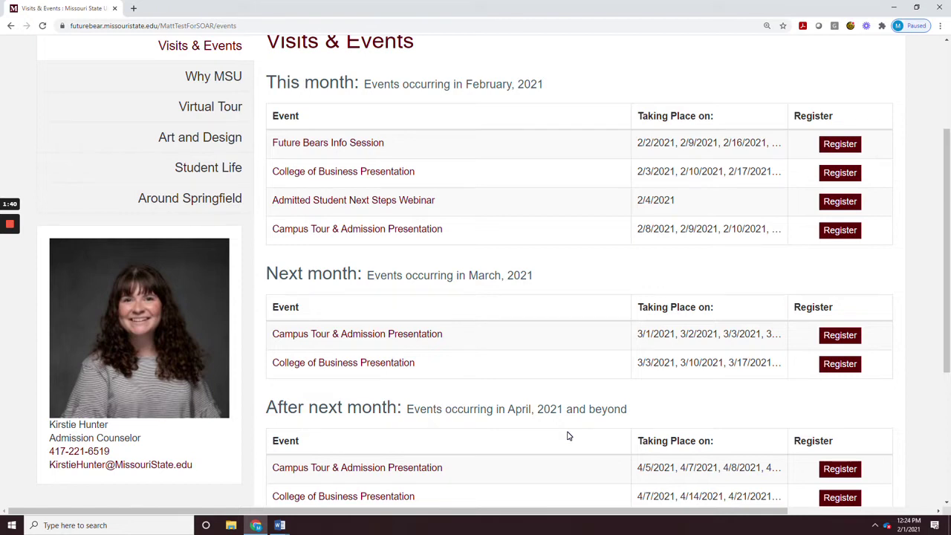
scroll(567, 436, "down", 3)
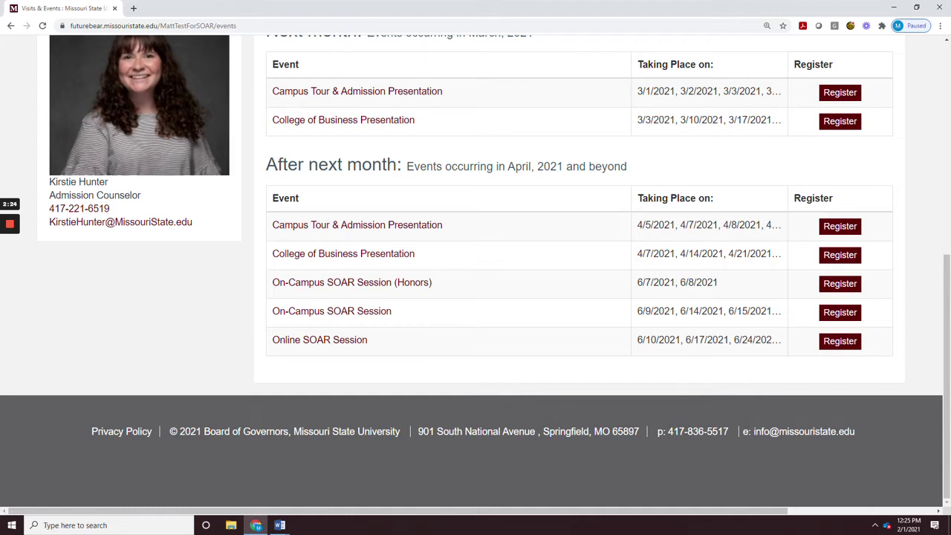
left_click(321, 313)
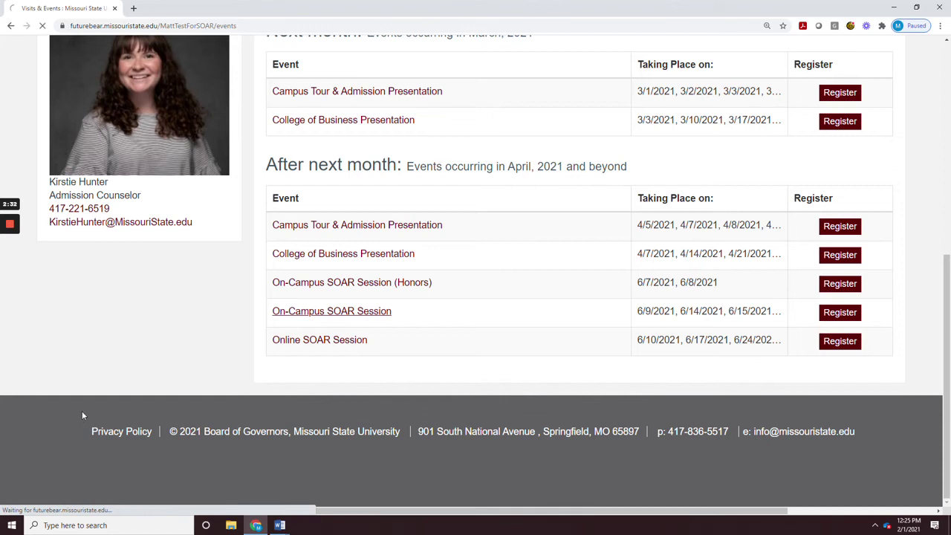
- Choose June 14, 2021 as the on-campus SOAR session date
scroll(691, 399, "down", 1)
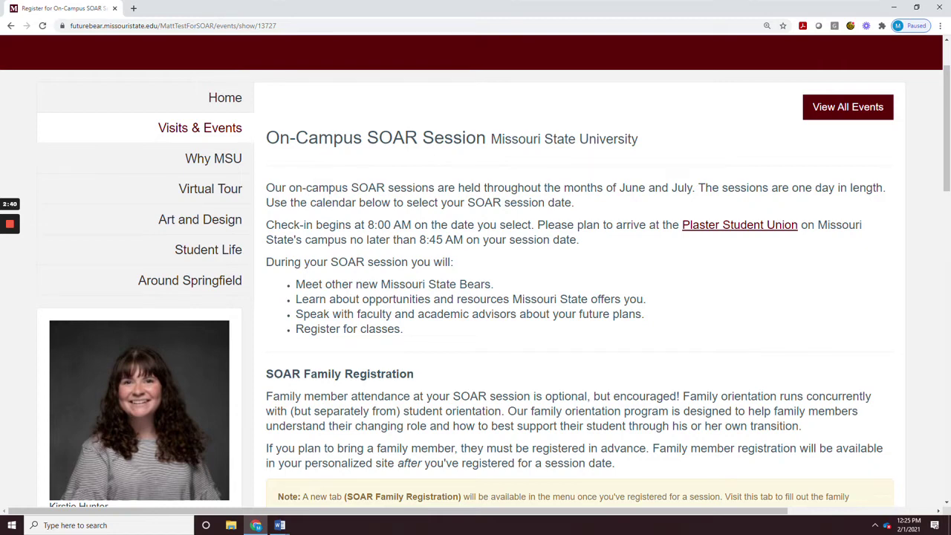
scroll(628, 379, "down", 1)
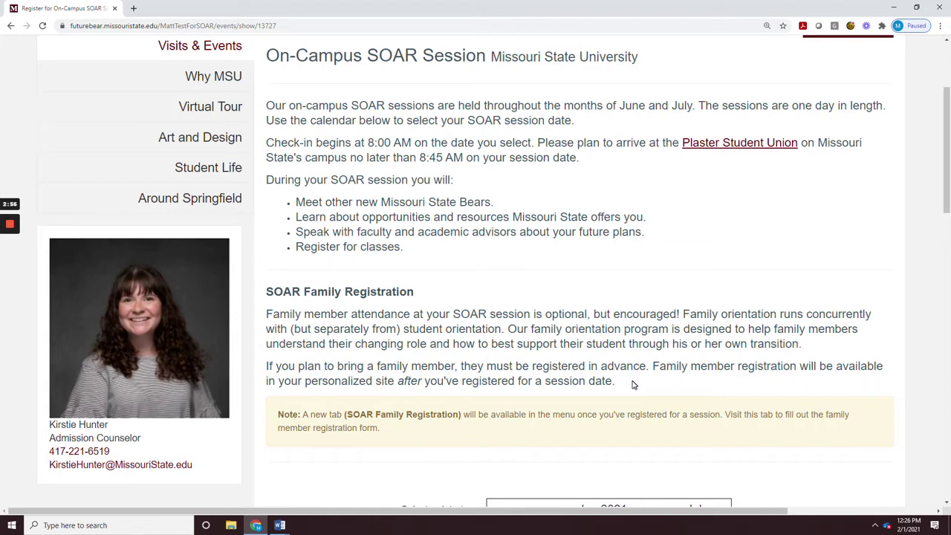
scroll(633, 386, "down", 2)
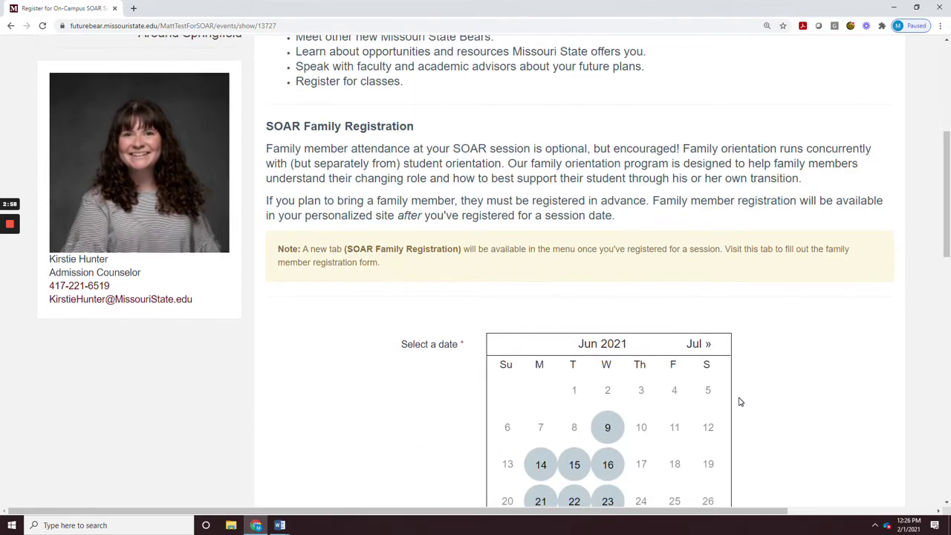
scroll(741, 399, "down", 1)
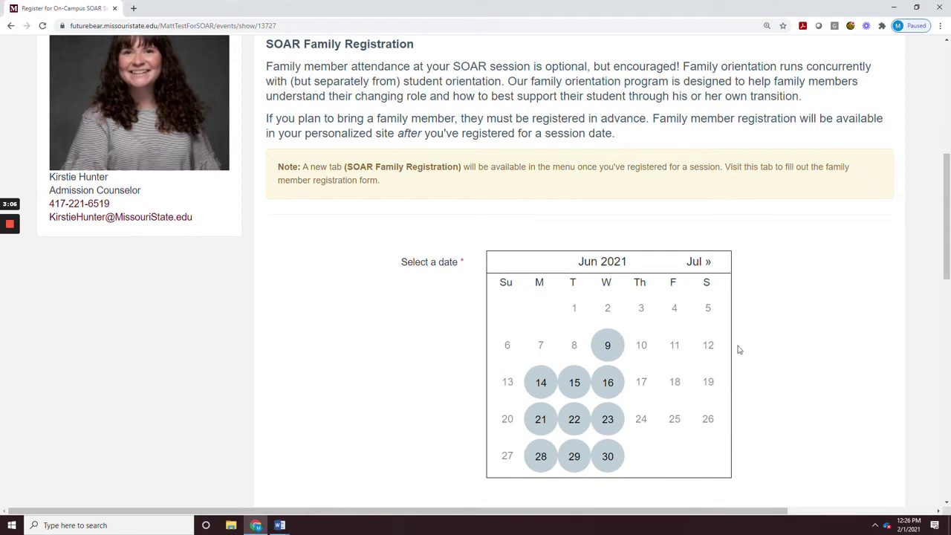
scroll(759, 333, "down", 1)
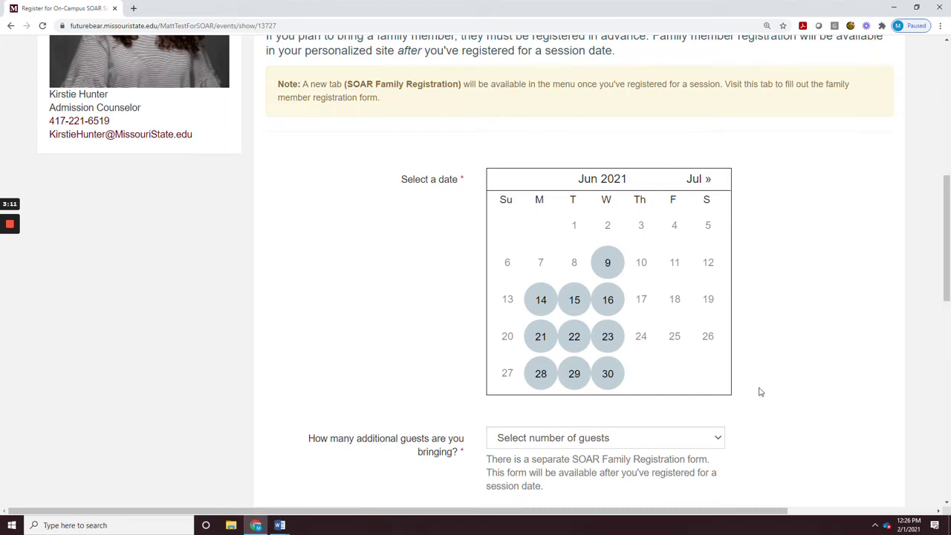
left_click(613, 264)
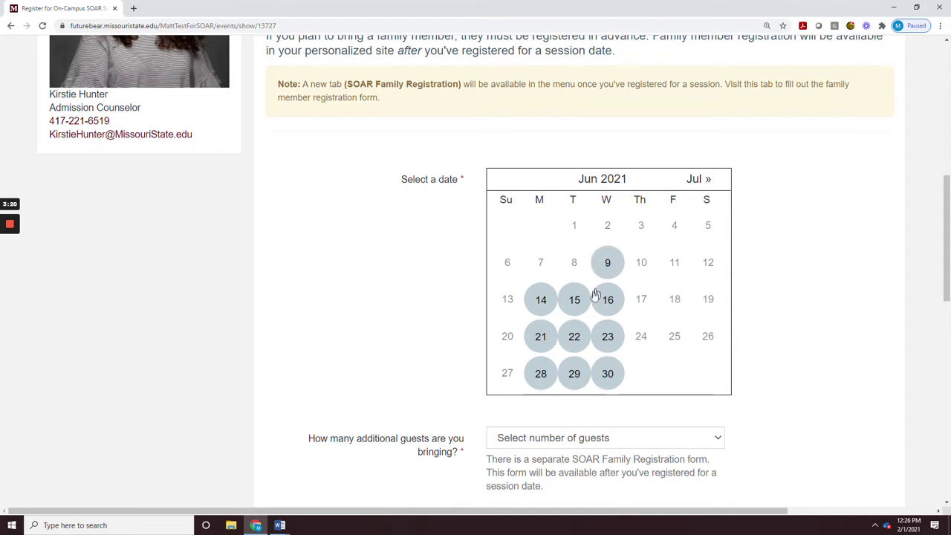
left_click(544, 304)
- Set the number of additional guests to 1 and the SOAR academic program to Accounting
scroll(314, 385, "down", 3)
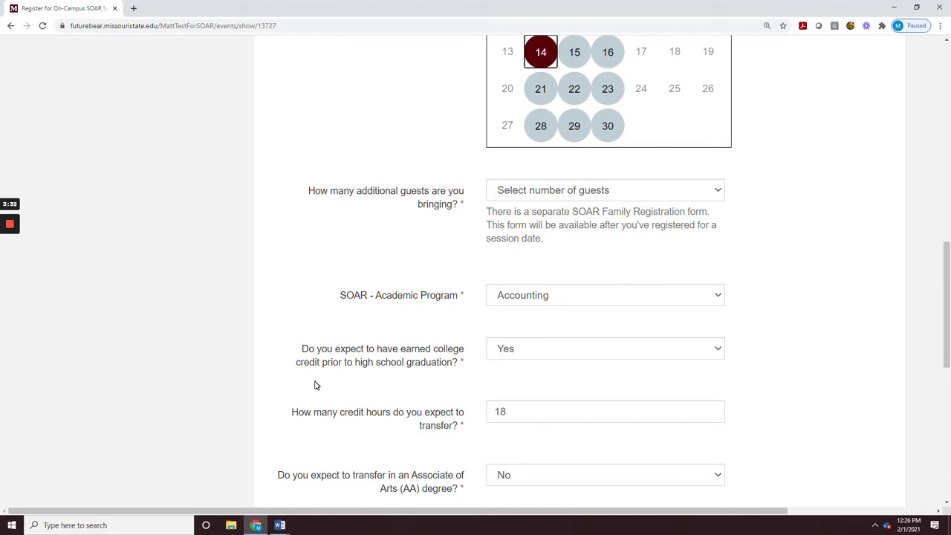
left_click(522, 192)
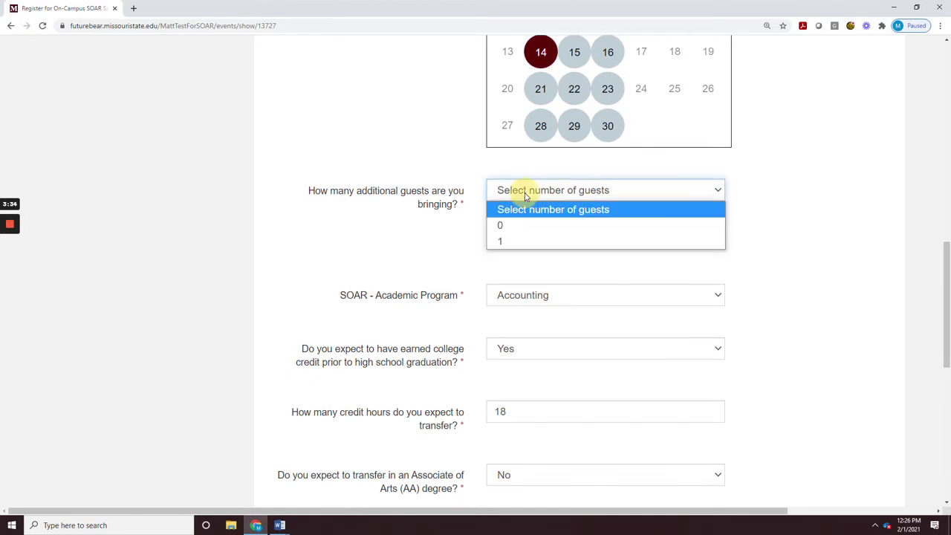
left_click(500, 240)
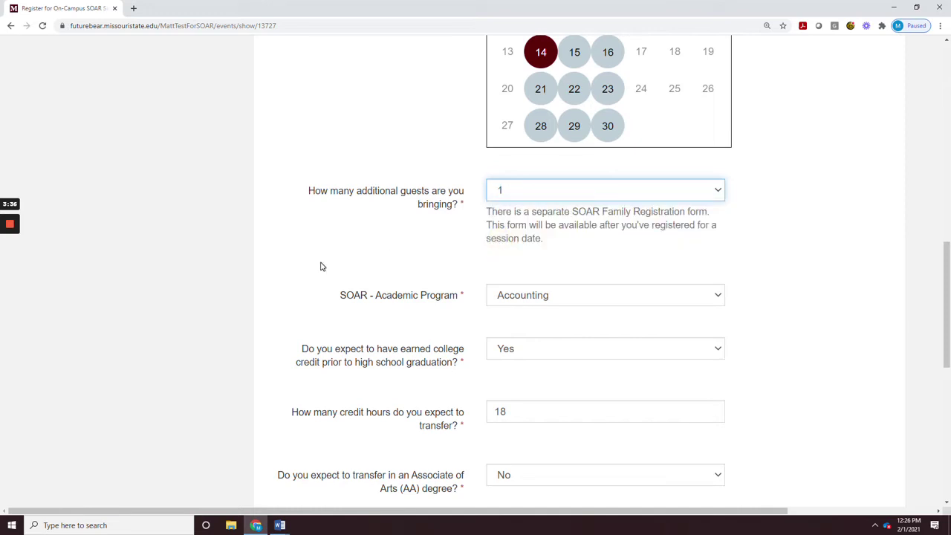
scroll(321, 266, "down", 1)
left_click(547, 219)
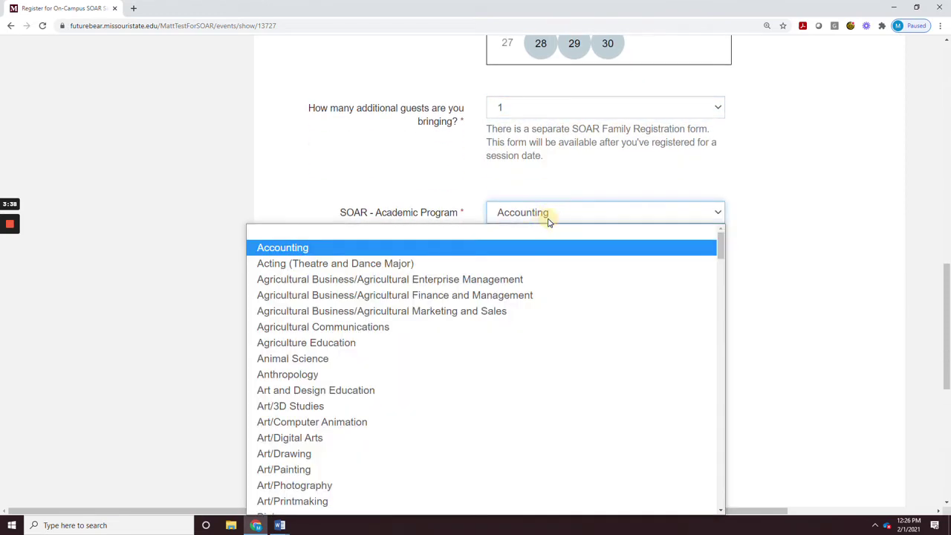
left_click(332, 251)
- Answer Yes to earning college credit before high school graduation and No to transferring in an Associate of Arts degree
scroll(349, 251, "down", 1)
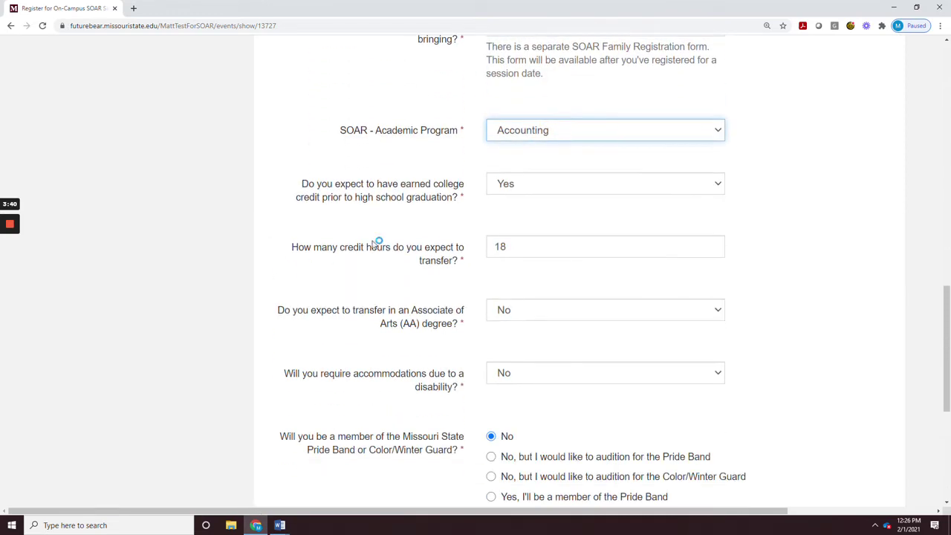
left_click(525, 187)
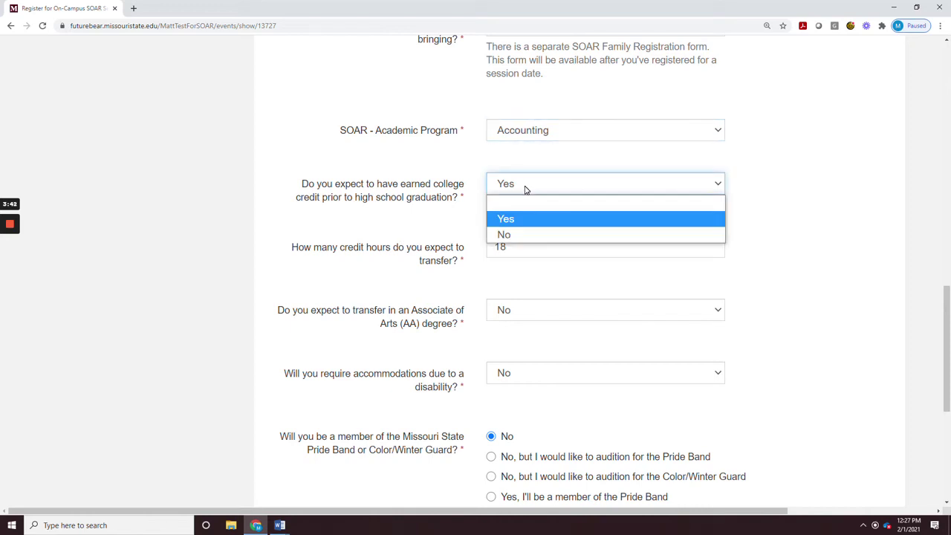
left_click(505, 221)
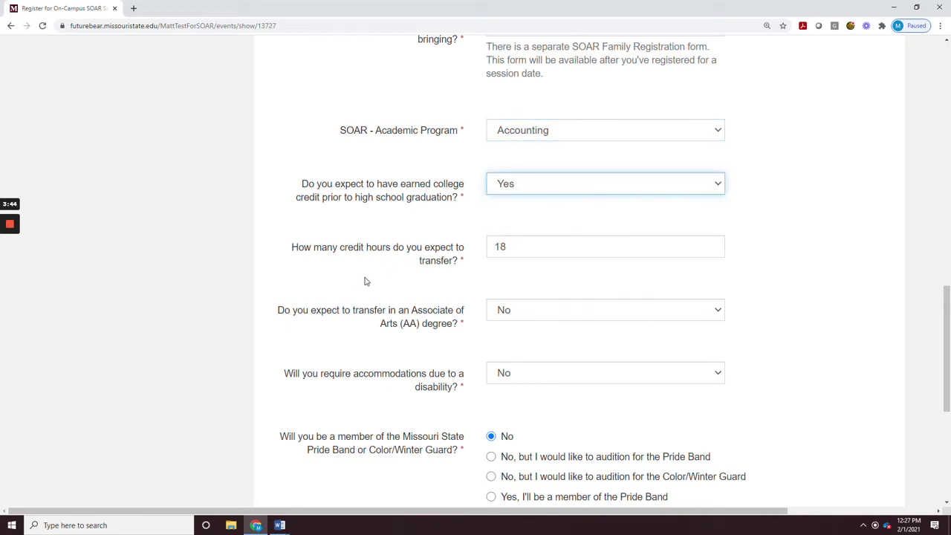
scroll(364, 281, "down", 1)
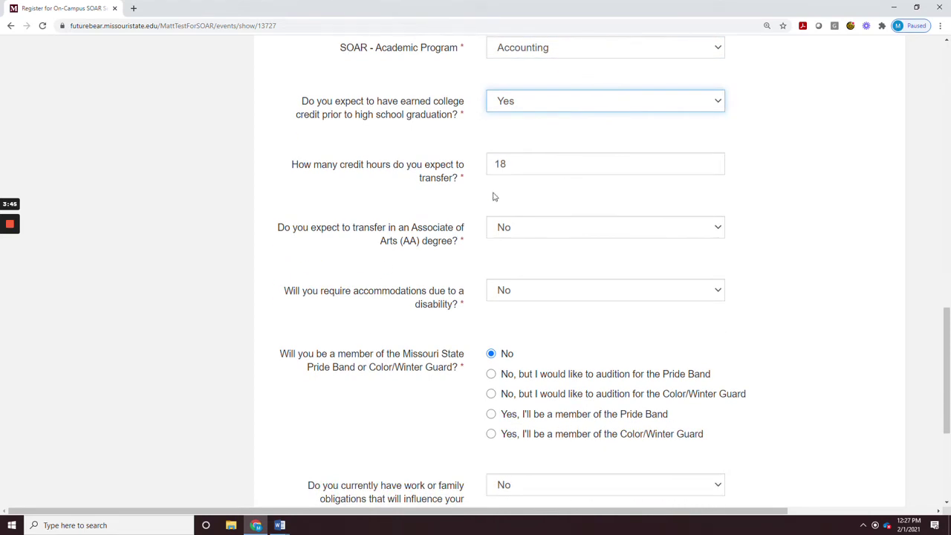
left_click(546, 226)
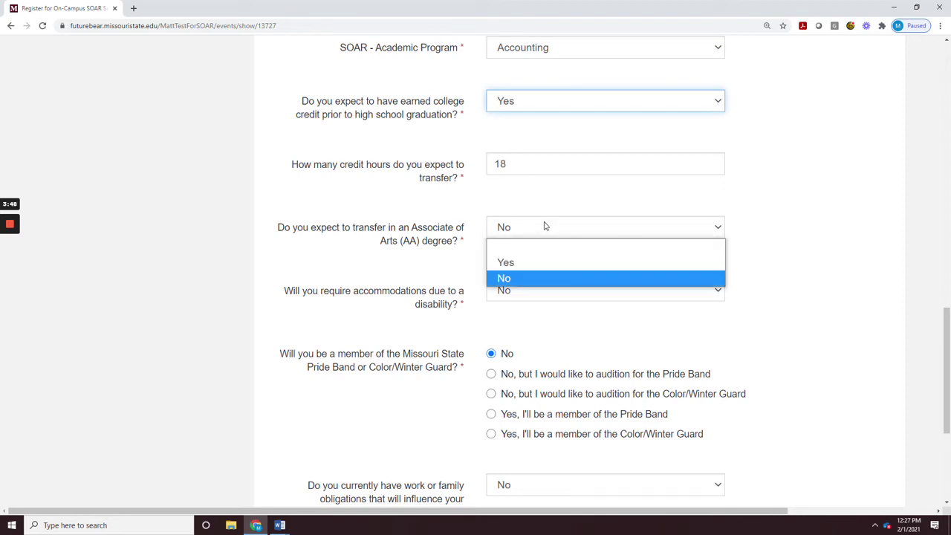
left_click(505, 278)
- Answer No to requiring disability accommodations and No to work or family obligations affecting first-semester class availability
scroll(319, 297, "down", 2)
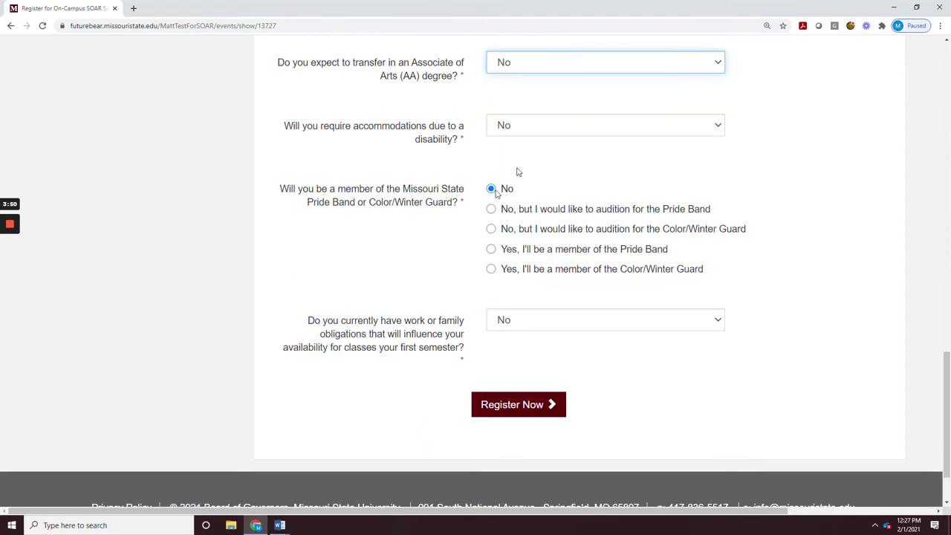
left_click(553, 124)
left_click(505, 176)
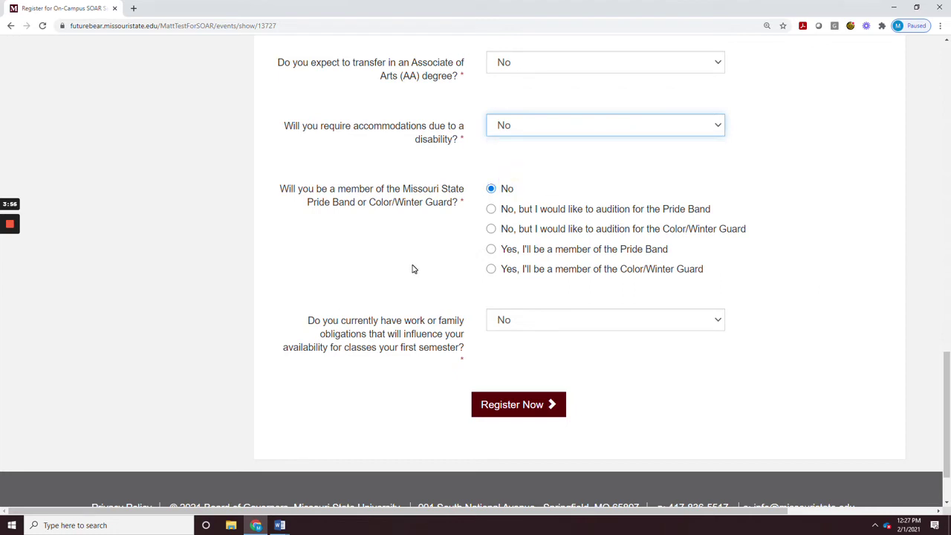
scroll(414, 269, "down", 2)
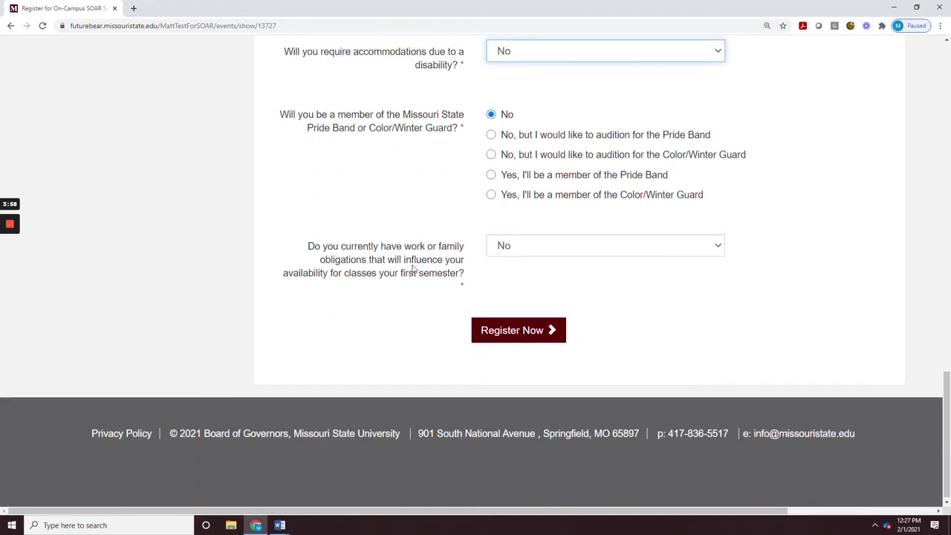
left_click(503, 245)
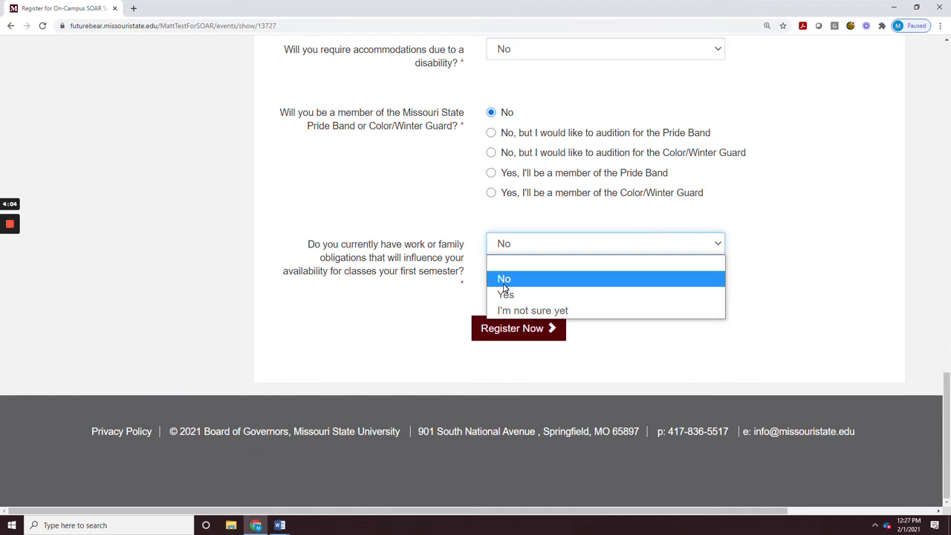
left_click(503, 281)
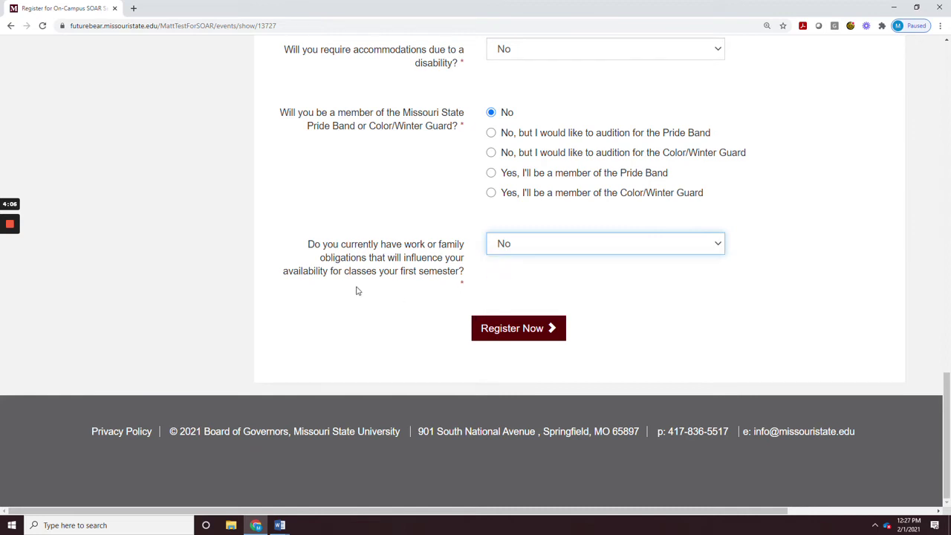
- Review the answers in the SOAR registration form, including the guest count and selected session date
scroll(356, 288, "up", 8)
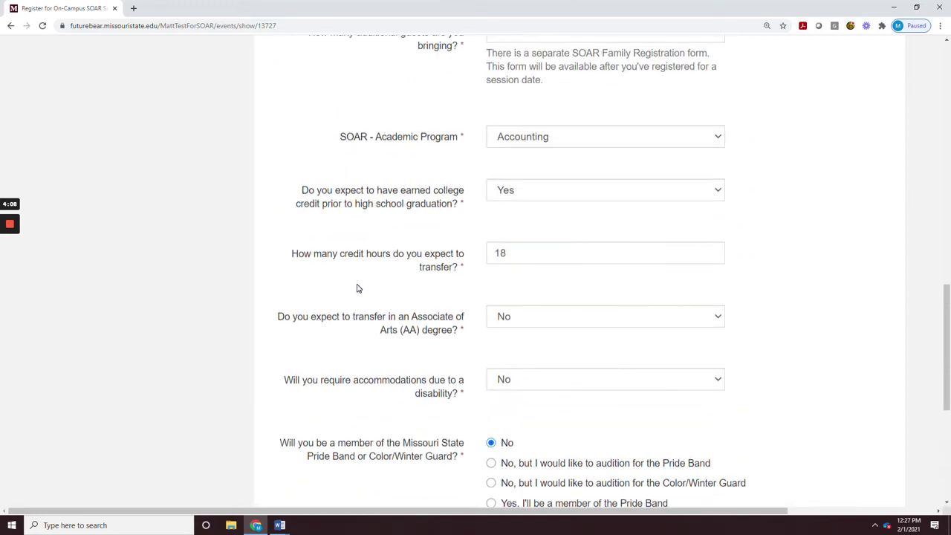
scroll(357, 289, "down", 8)
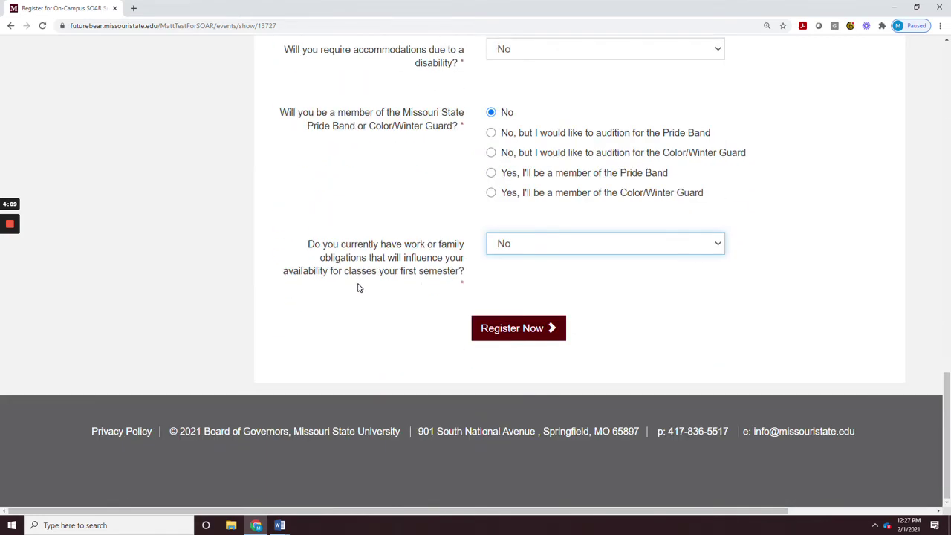
scroll(687, 361, "up", 3)
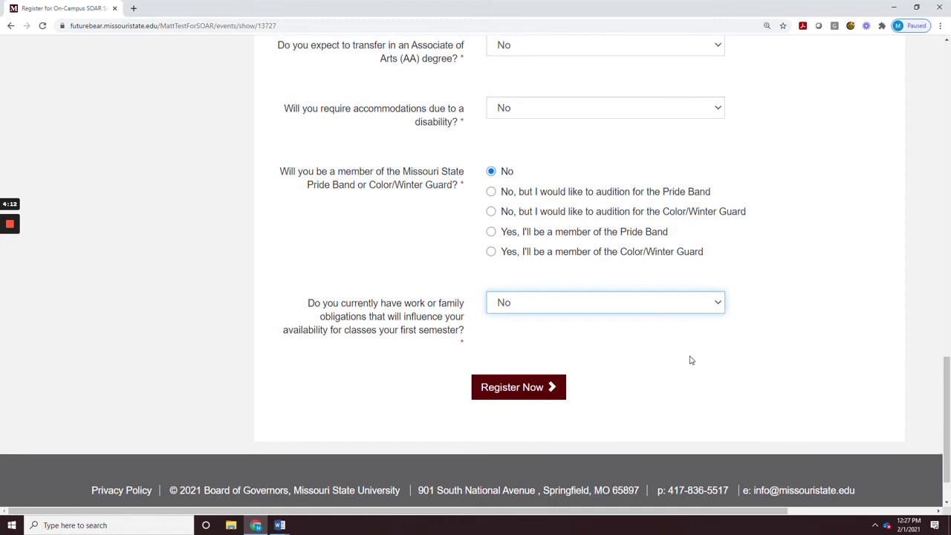
scroll(694, 360, "up", 3)
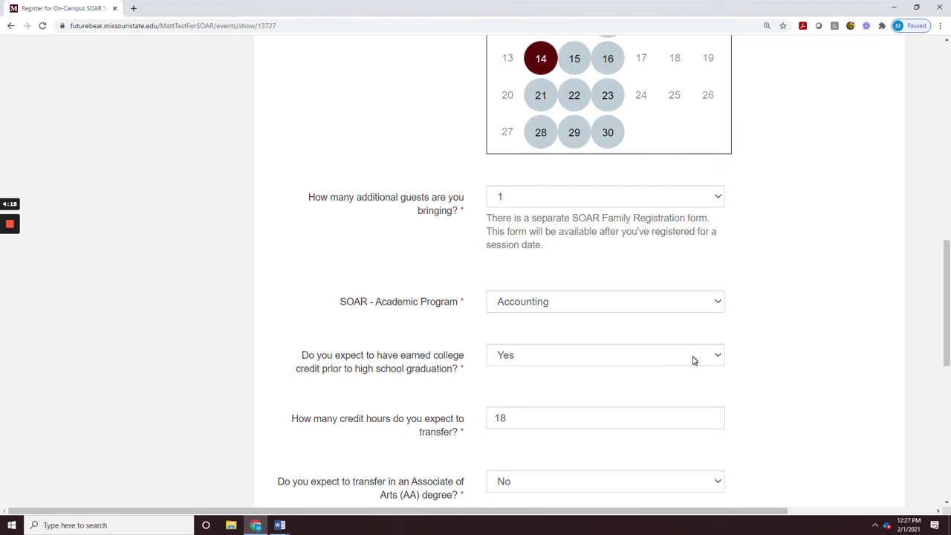
scroll(693, 360, "up", 1)
scroll(697, 365, "up", 1)
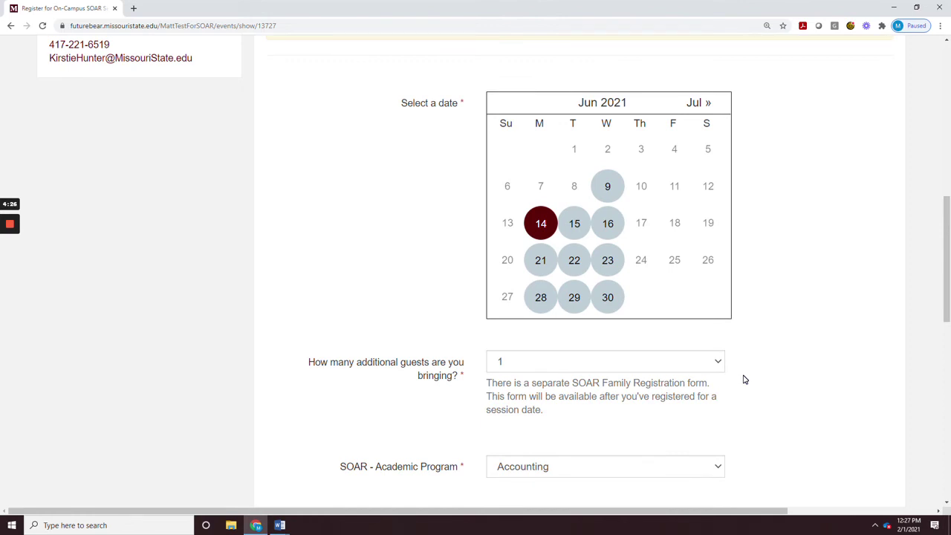
- Submit the completed on-campus SOAR registration for the June 14 session and review the registration confirmation on the event page
scroll(744, 380, "up", 1)
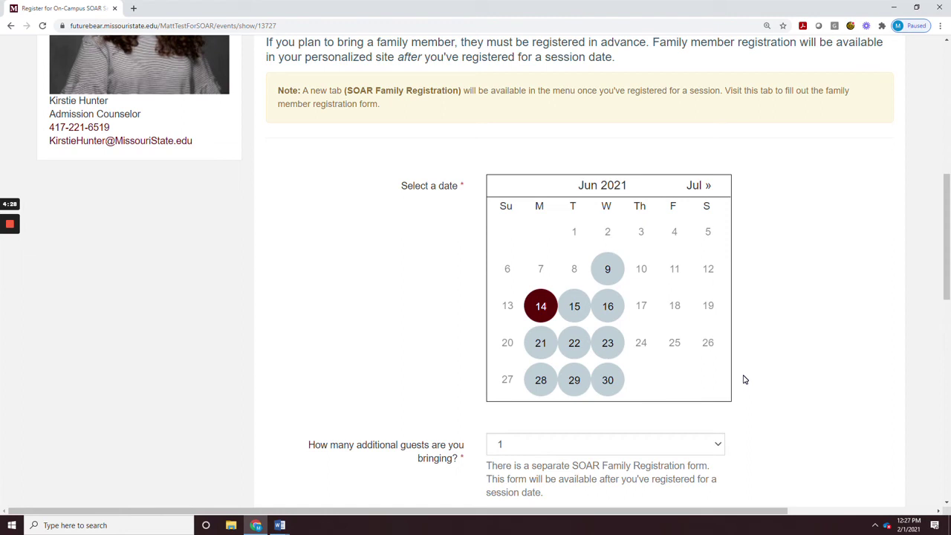
scroll(454, 327, "down", 3)
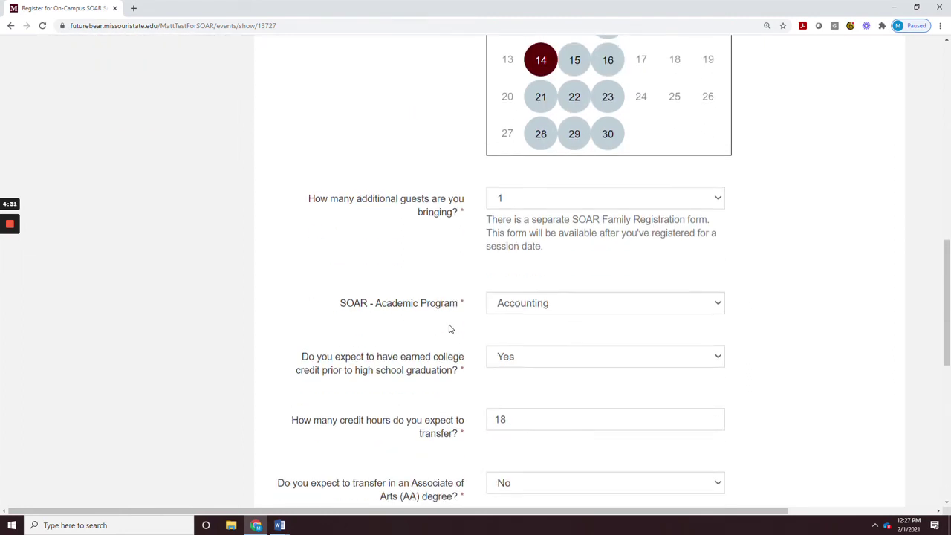
scroll(449, 329, "down", 7)
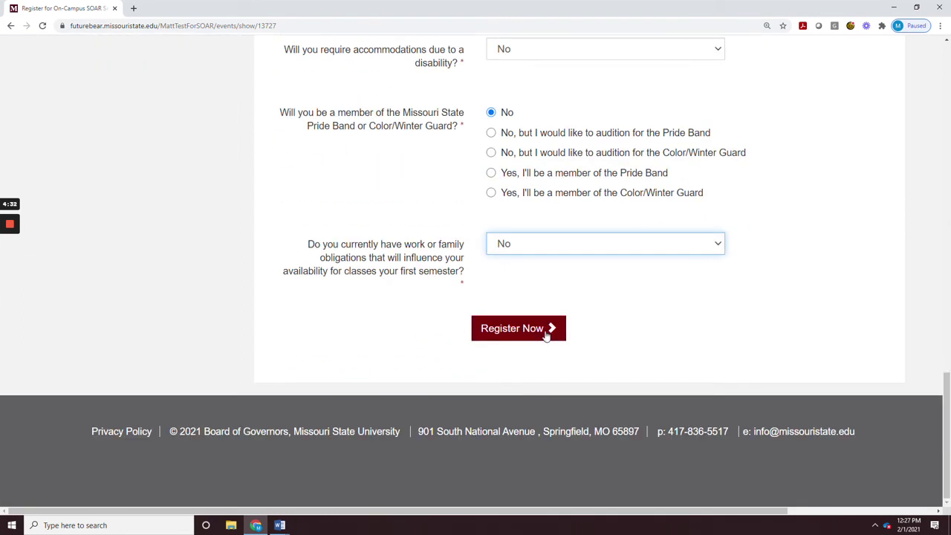
left_click(542, 336)
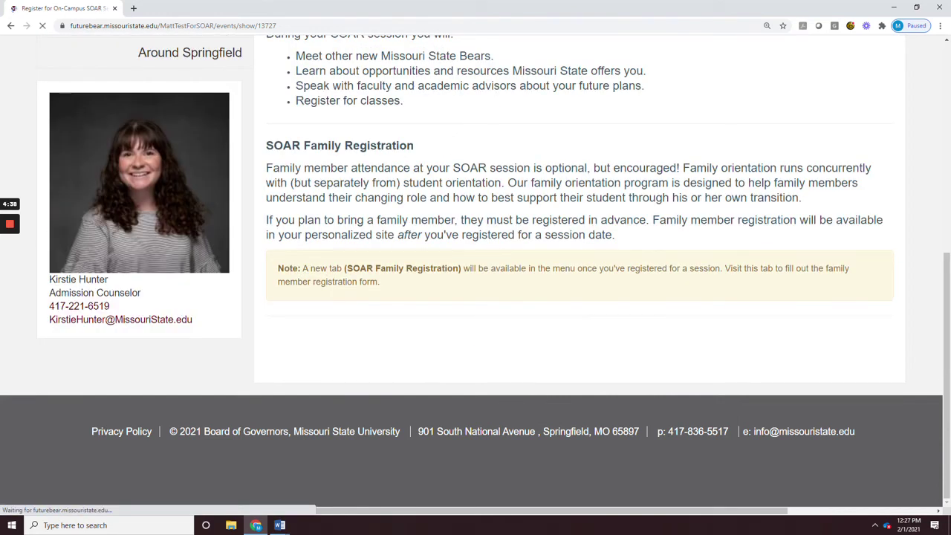
scroll(662, 478, "up", 5)
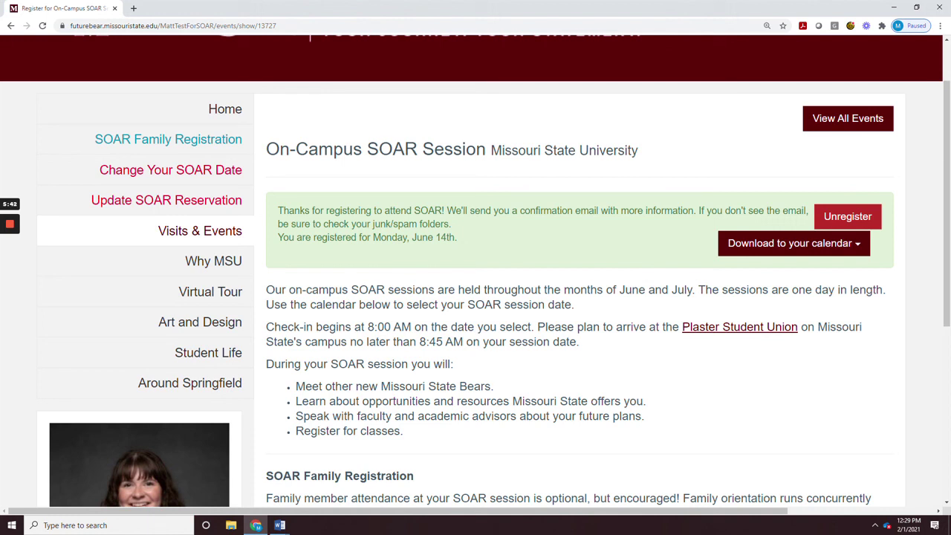
key("alt+Tab")
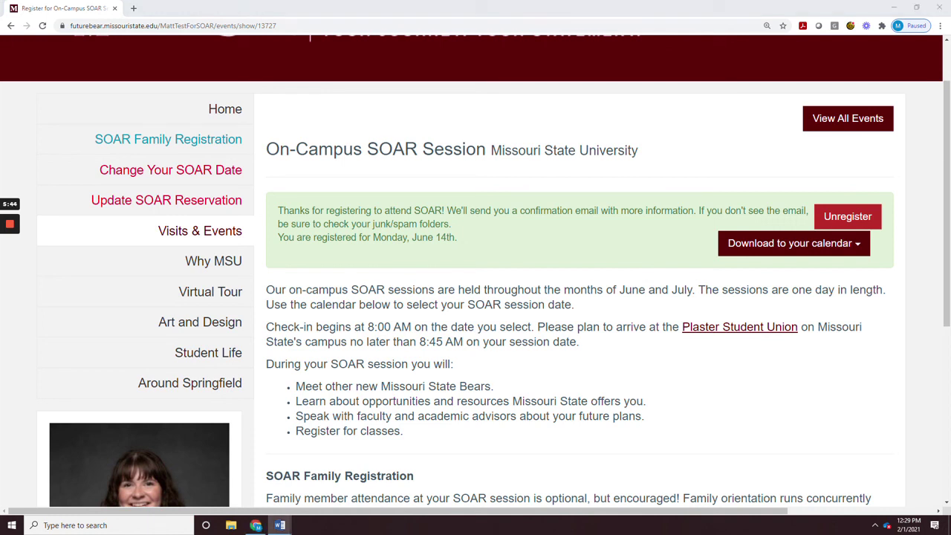